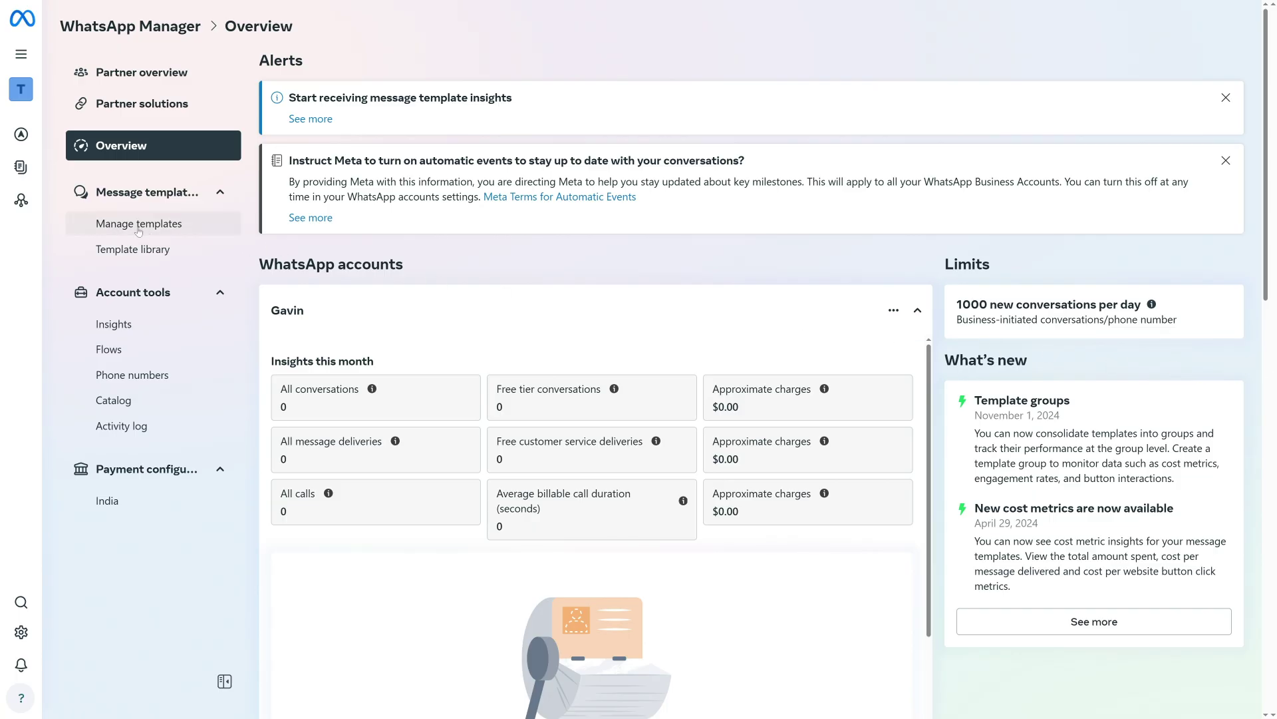
Open Manage templates in WhatsApp Manager and start creating a new message template
{"action": "left_click", "coordinate": [138, 224]}
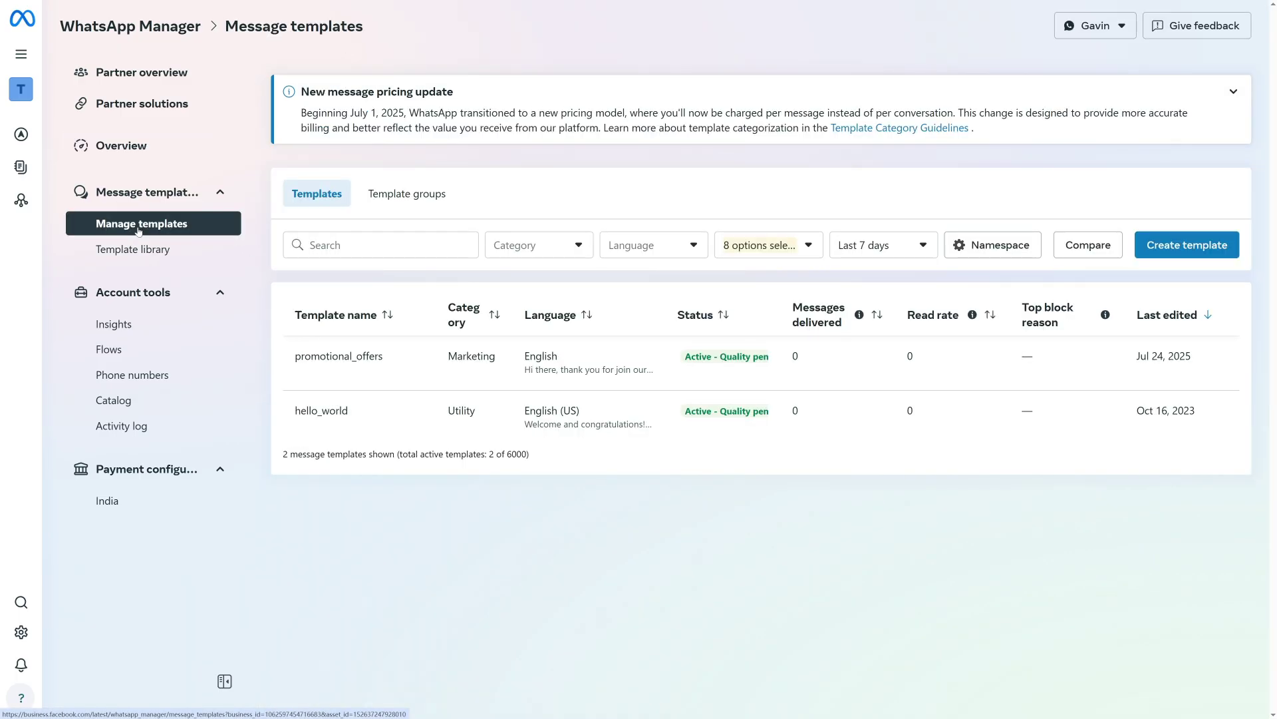
{"action": "left_click", "coordinate": [1186, 257]}
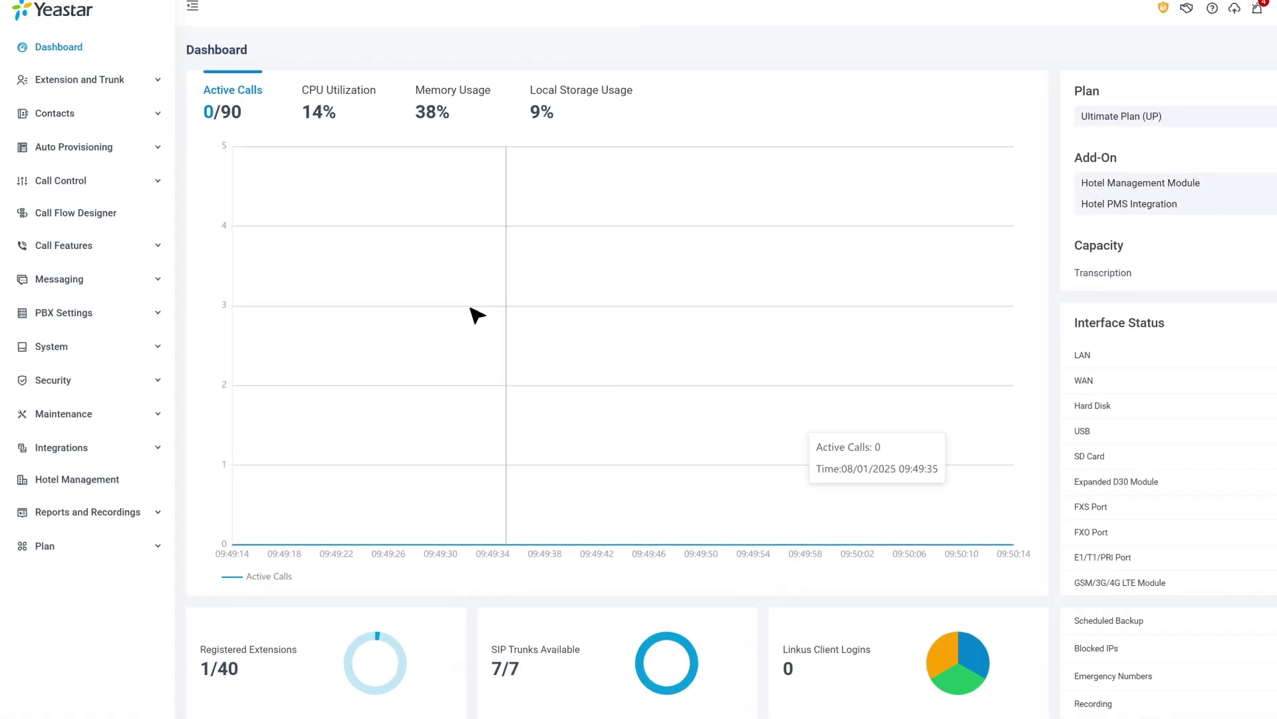
Add a new message campaign that uses the WhatsApp Integration channel
{"action": "left_click", "coordinate": [149, 288]}
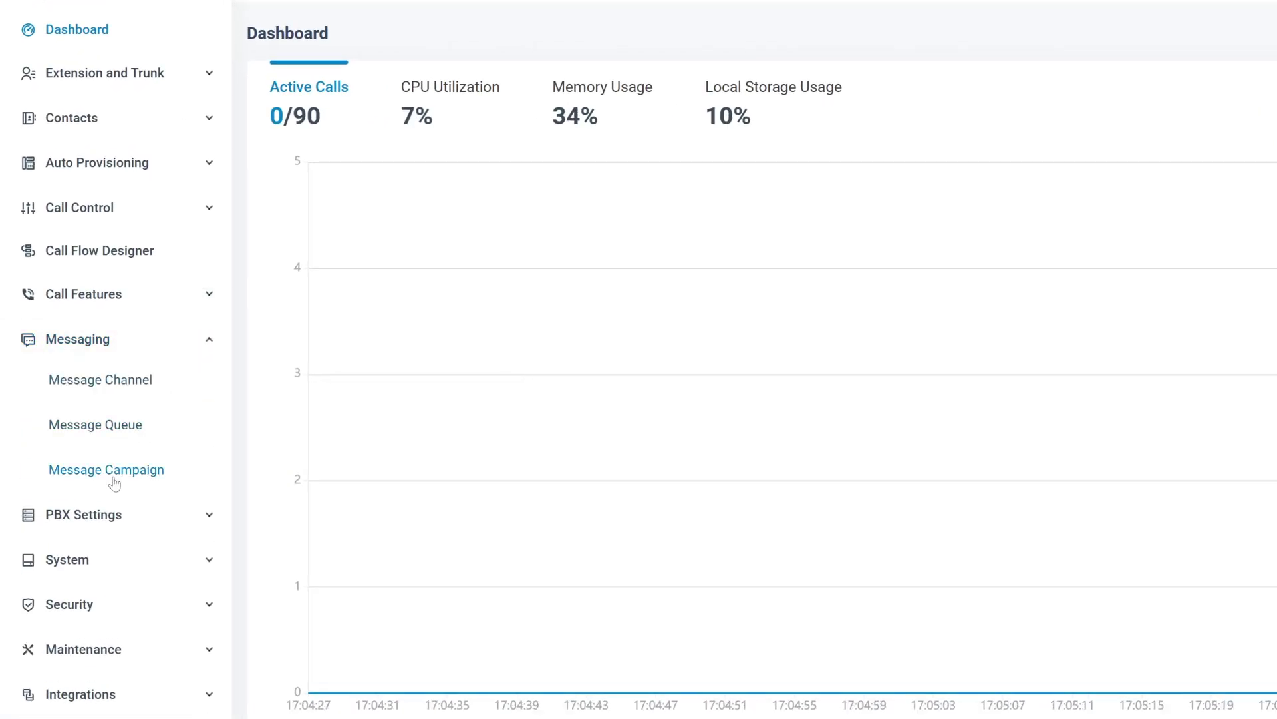
{"action": "left_click", "coordinate": [114, 472]}
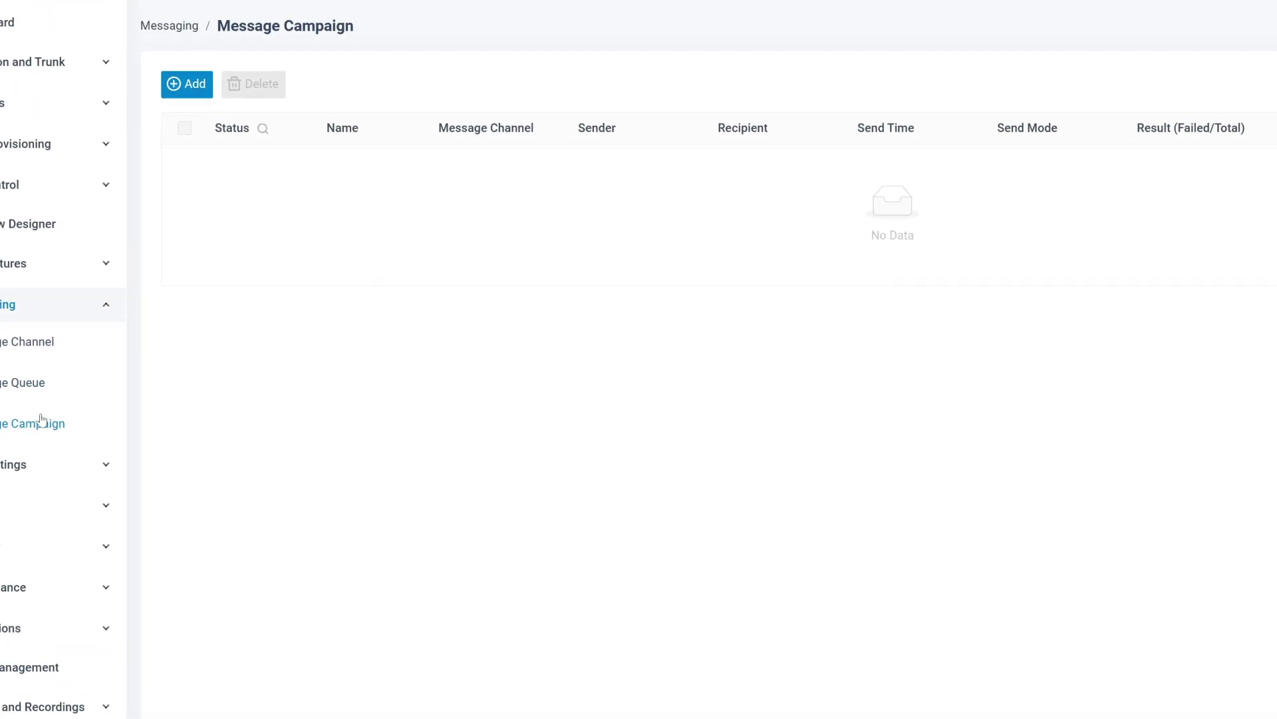
{"action": "left_click", "coordinate": [187, 84]}
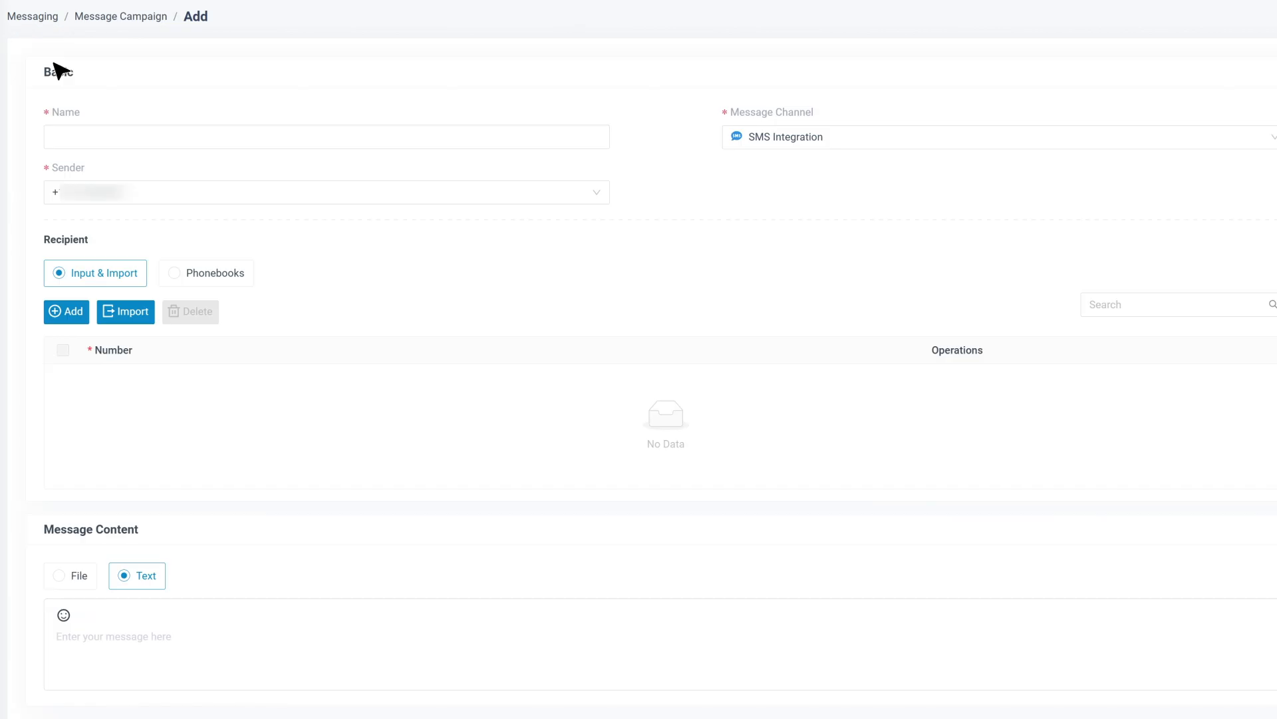
{"action": "left_click", "coordinate": [778, 137]}
{"action": "left_click", "coordinate": [798, 187]}
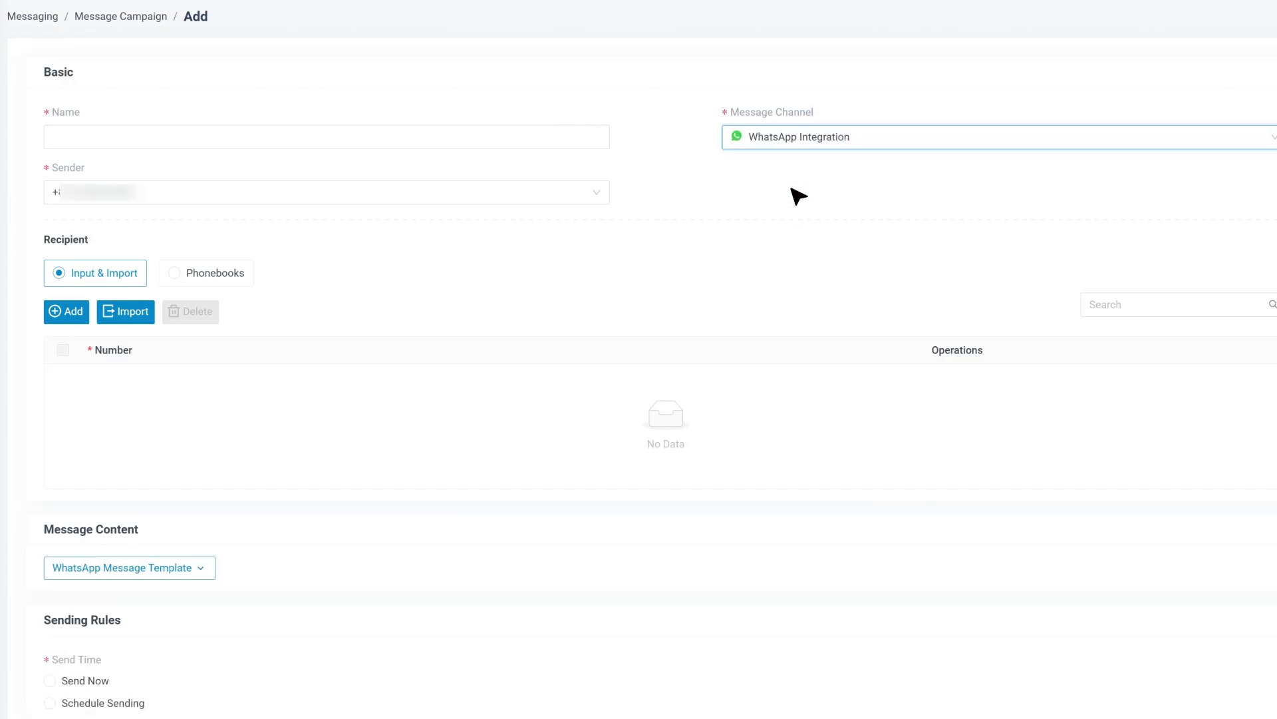
Name the campaign Outbound_1 and choose its sender phone number
{"action": "left_click", "coordinate": [211, 137]}
{"action": "type", "text": "Outbound_1"}
{"action": "left_click", "coordinate": [217, 197]}
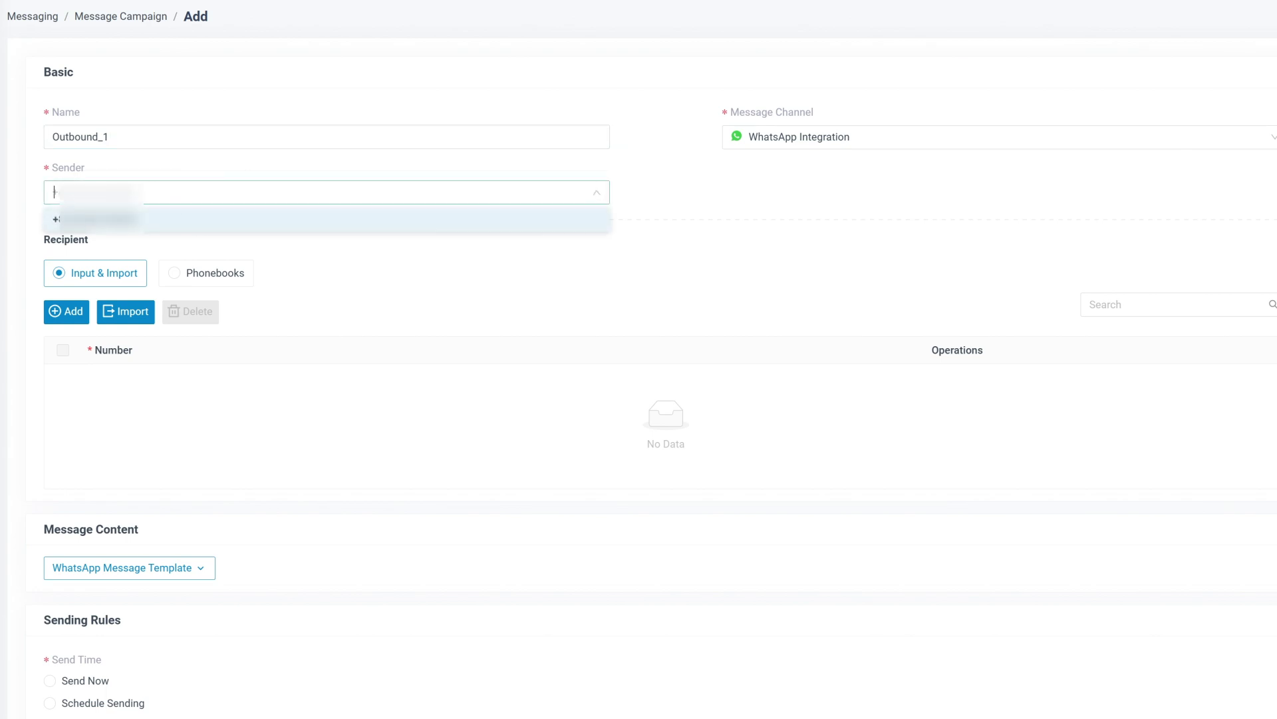
{"action": "left_click", "coordinate": [188, 224]}
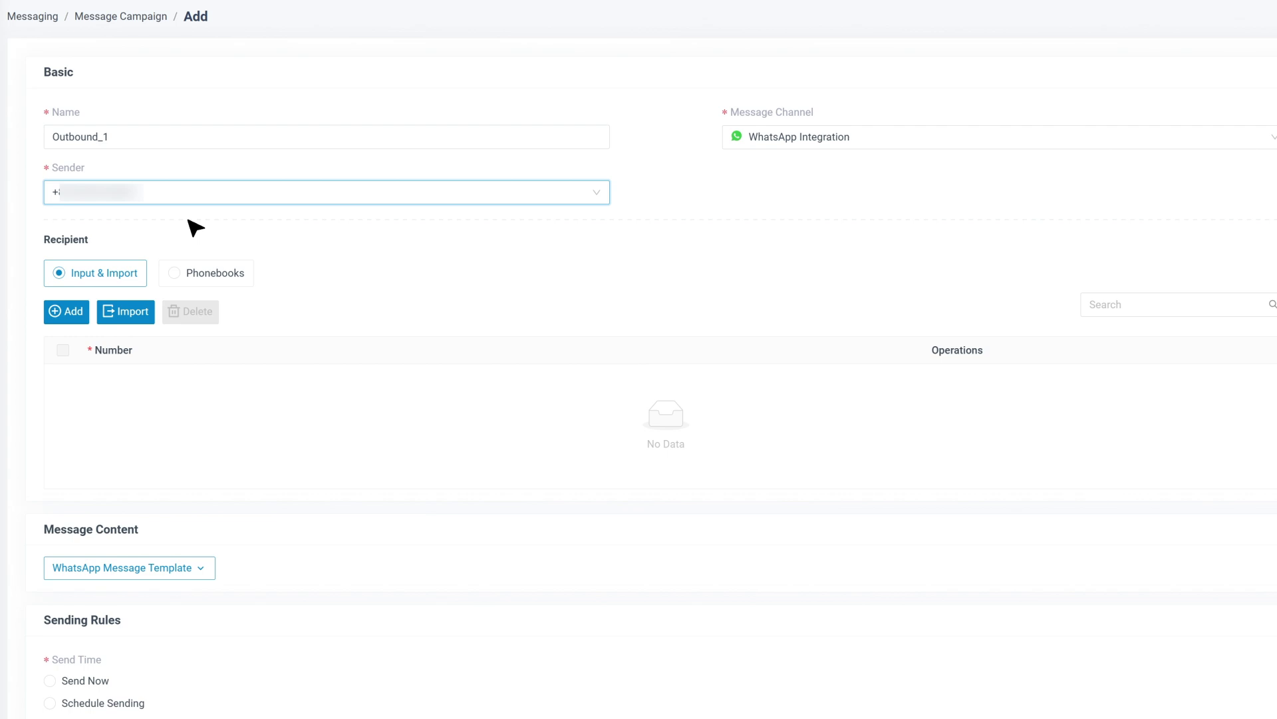
Look at manual recipient entry and the file import dialog, then cancel the import
{"action": "left_click", "coordinate": [93, 278]}
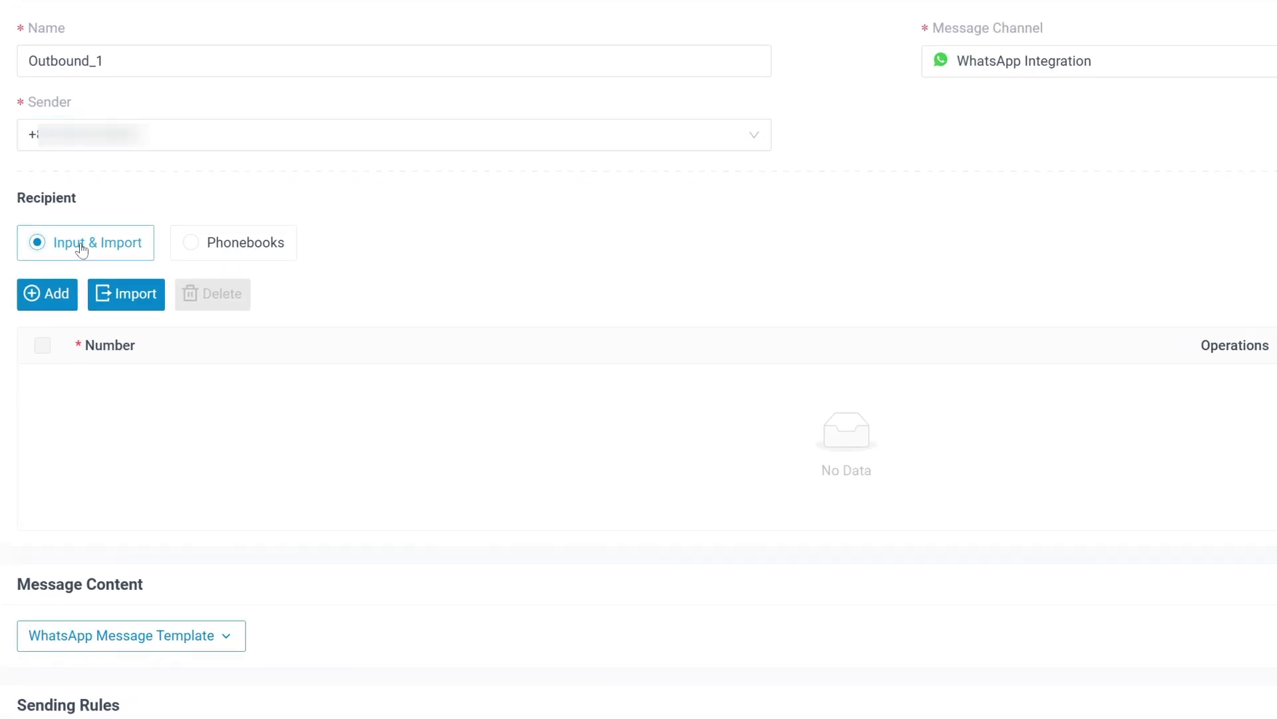
{"action": "left_click", "coordinate": [54, 299]}
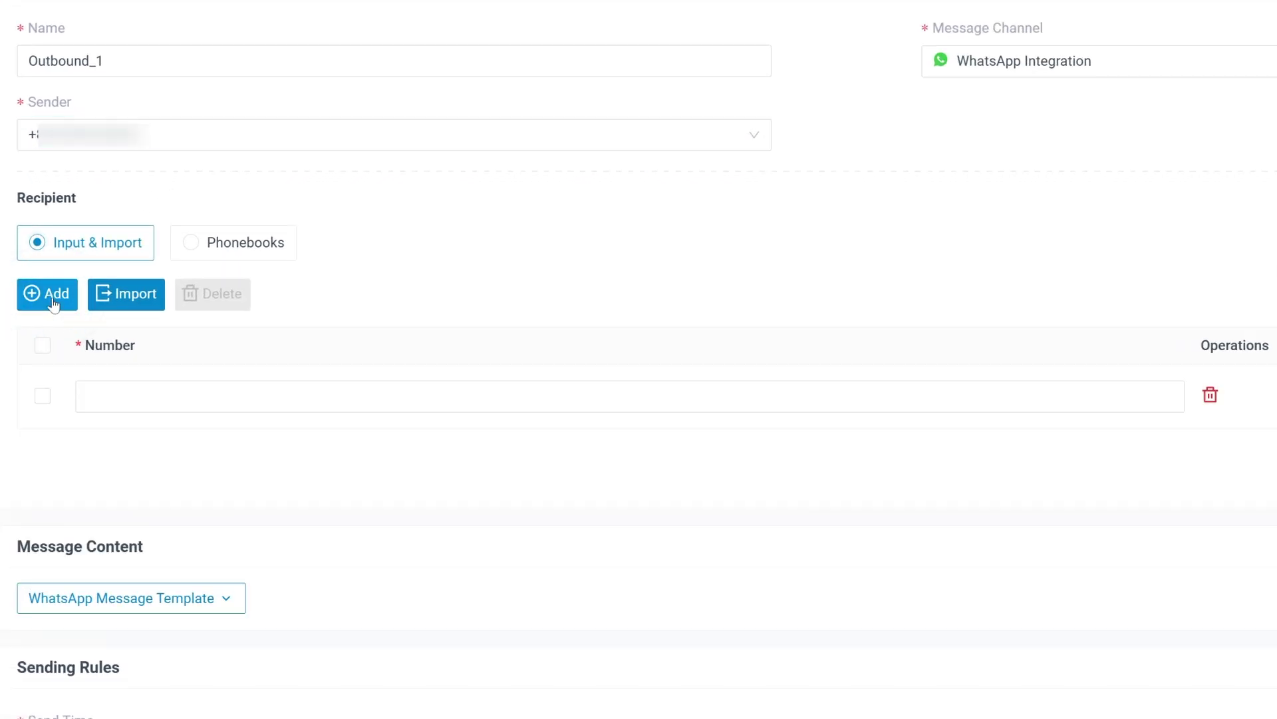
{"action": "left_click", "coordinate": [138, 301]}
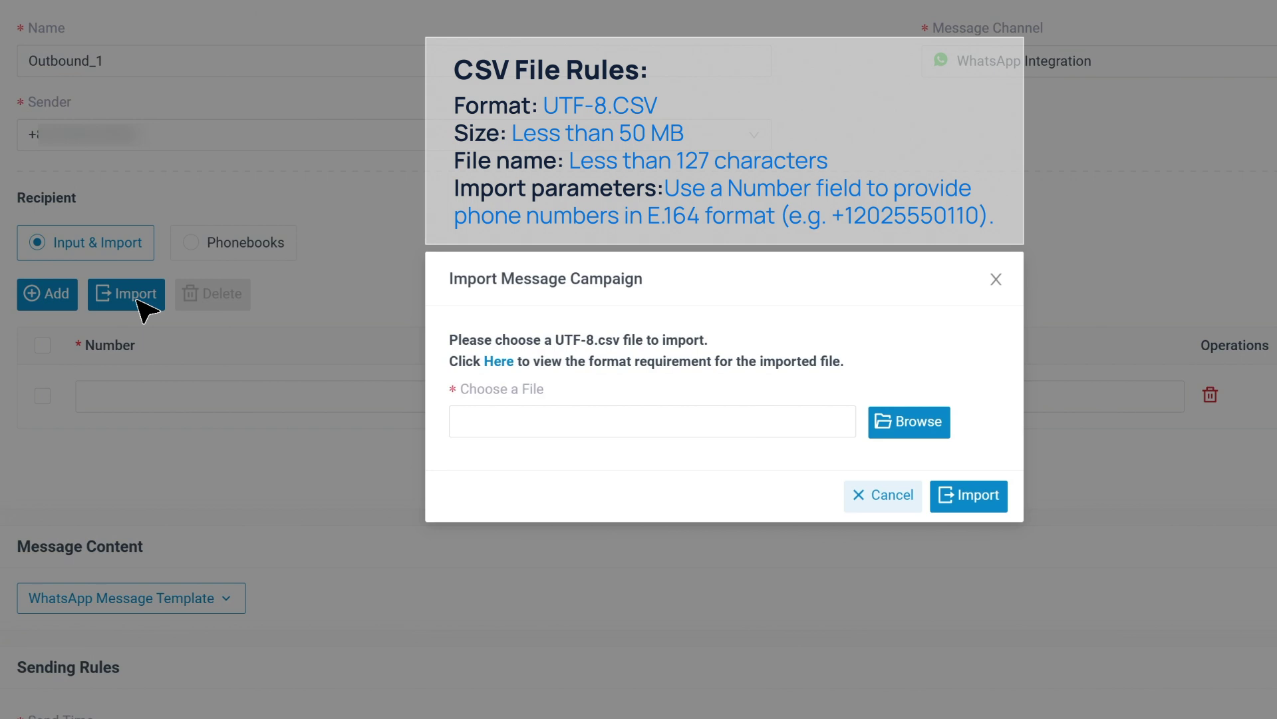
{"action": "left_click", "coordinate": [883, 496]}
Take recipients from the Business Partner phonebook using Mobile numbers
{"action": "left_click", "coordinate": [232, 244]}
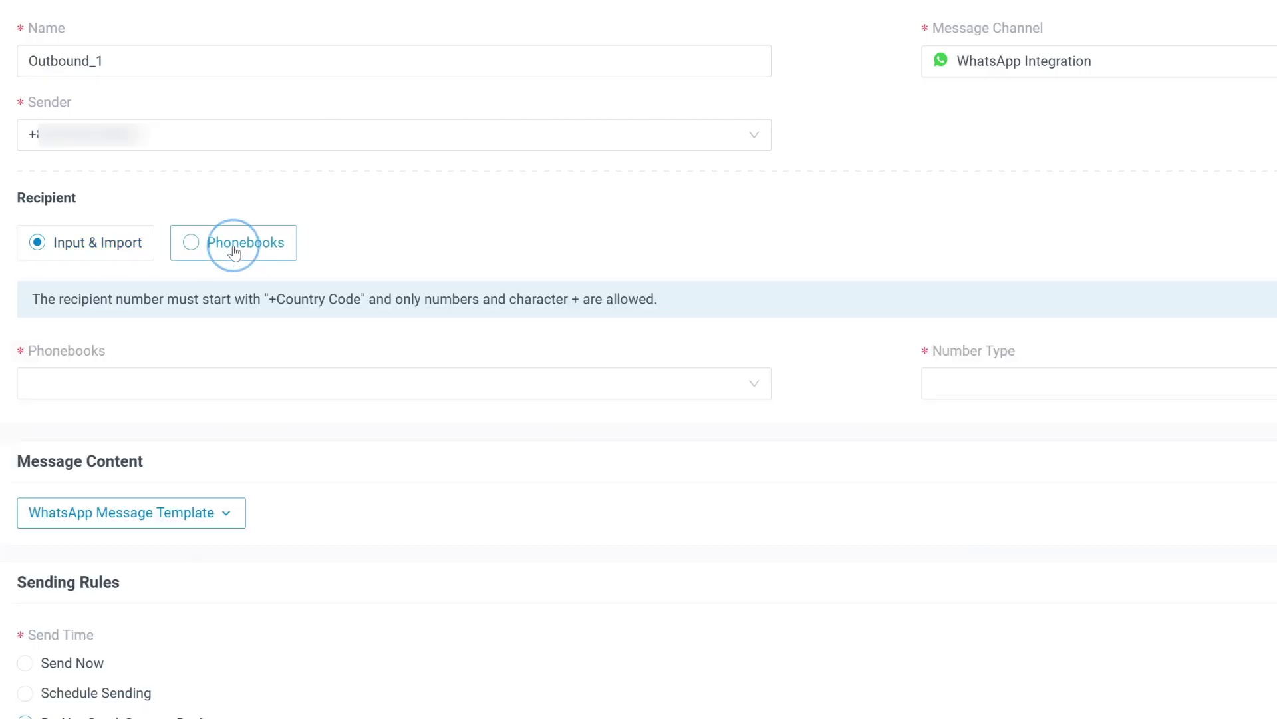
{"action": "left_click", "coordinate": [246, 386]}
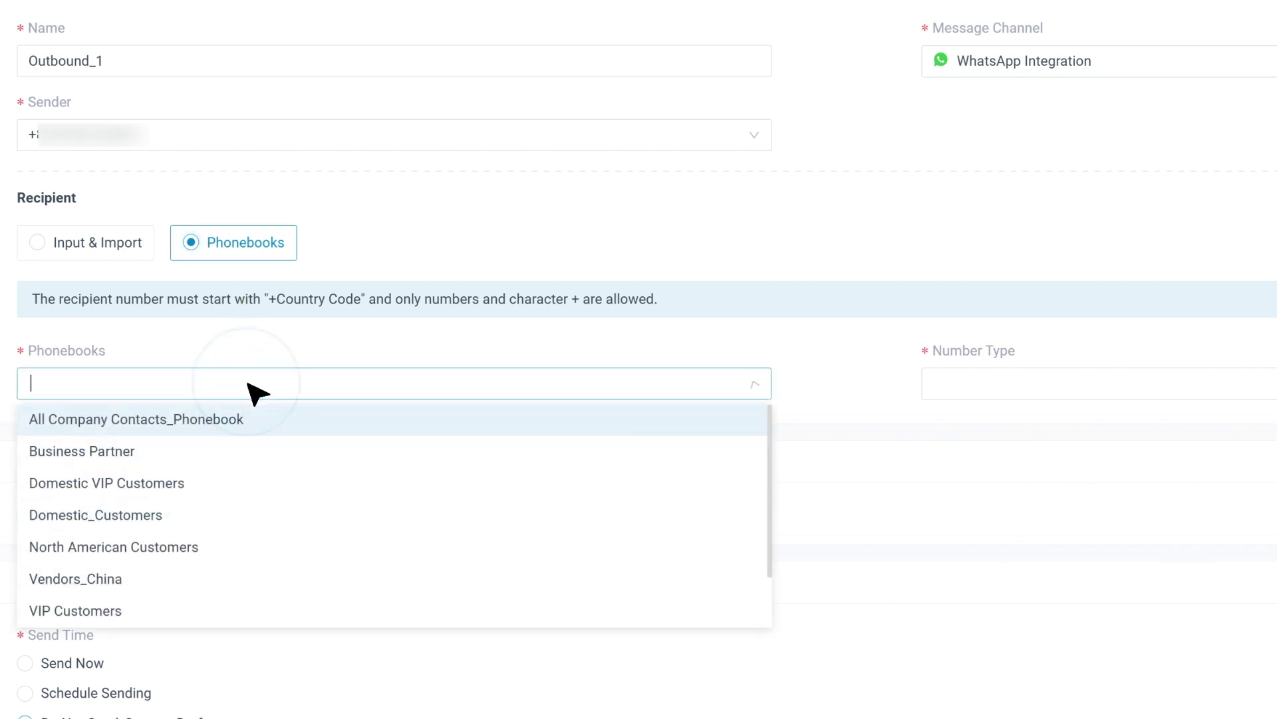
{"action": "left_click", "coordinate": [208, 455]}
{"action": "left_click", "coordinate": [977, 384]}
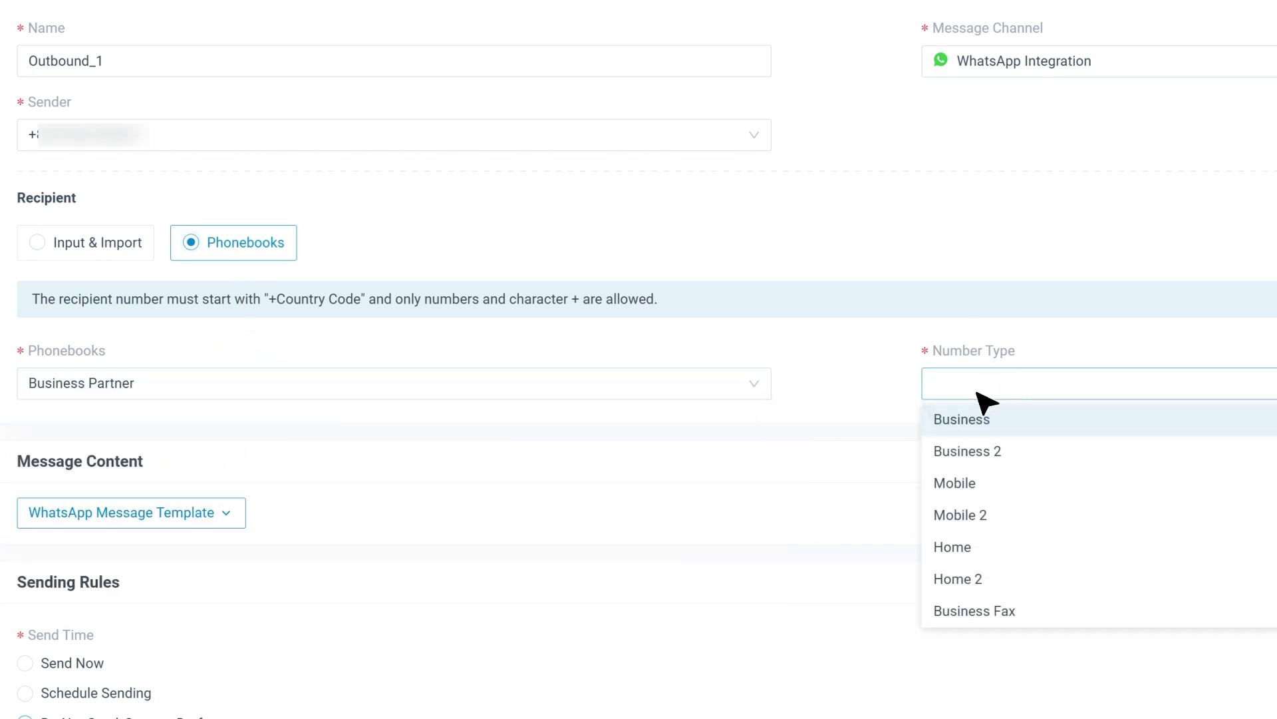
{"action": "left_click", "coordinate": [973, 482]}
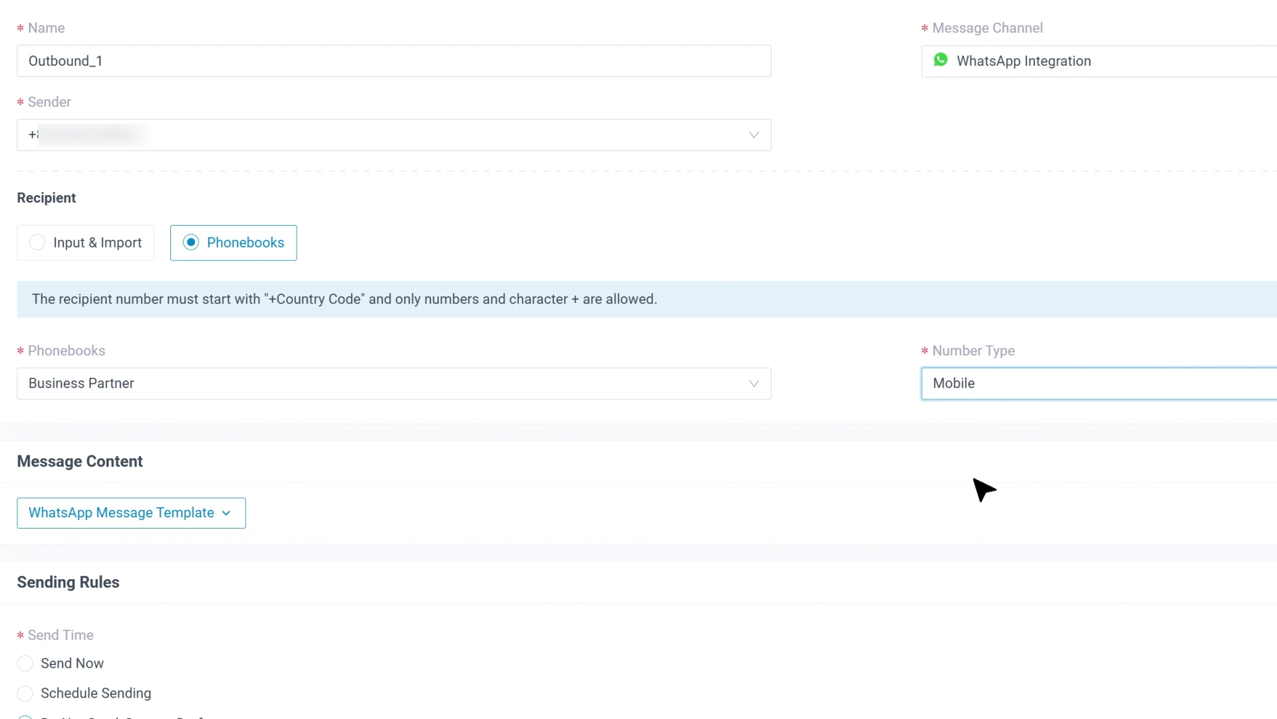
Use the promotional_offers template and fill its discount variable with 11%
{"action": "left_click", "coordinate": [224, 514]}
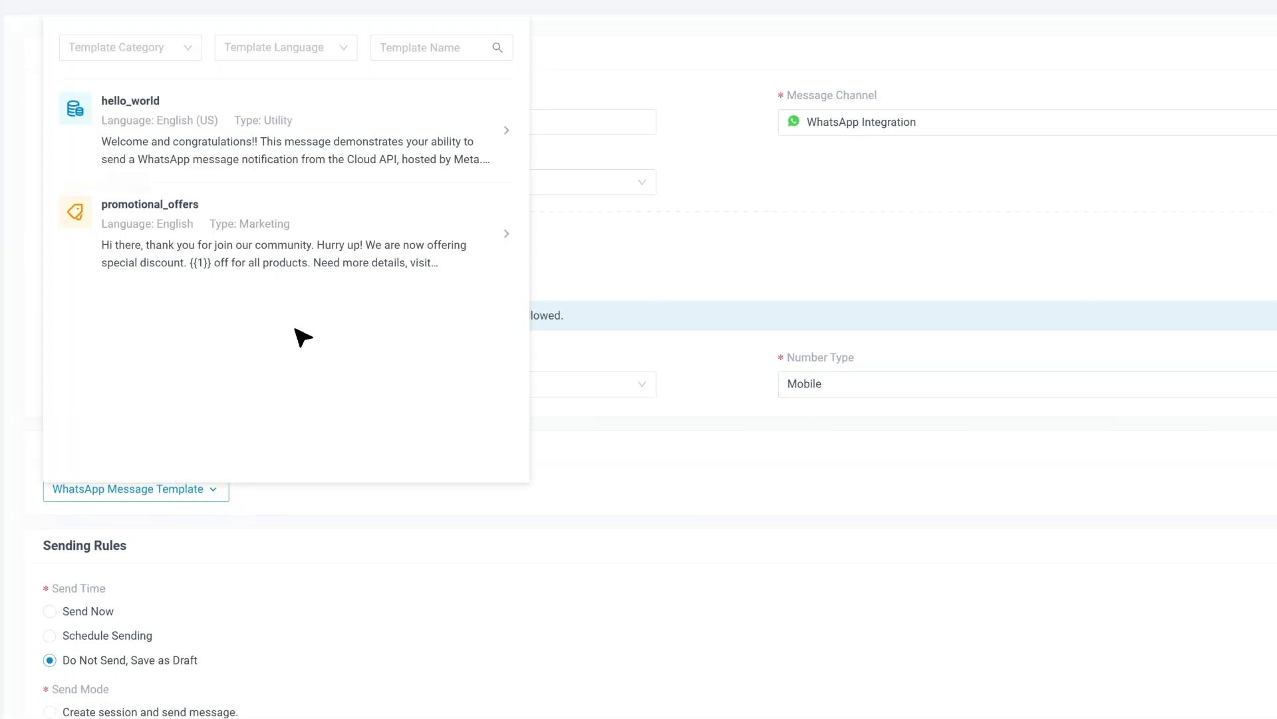
{"action": "left_click", "coordinate": [308, 244]}
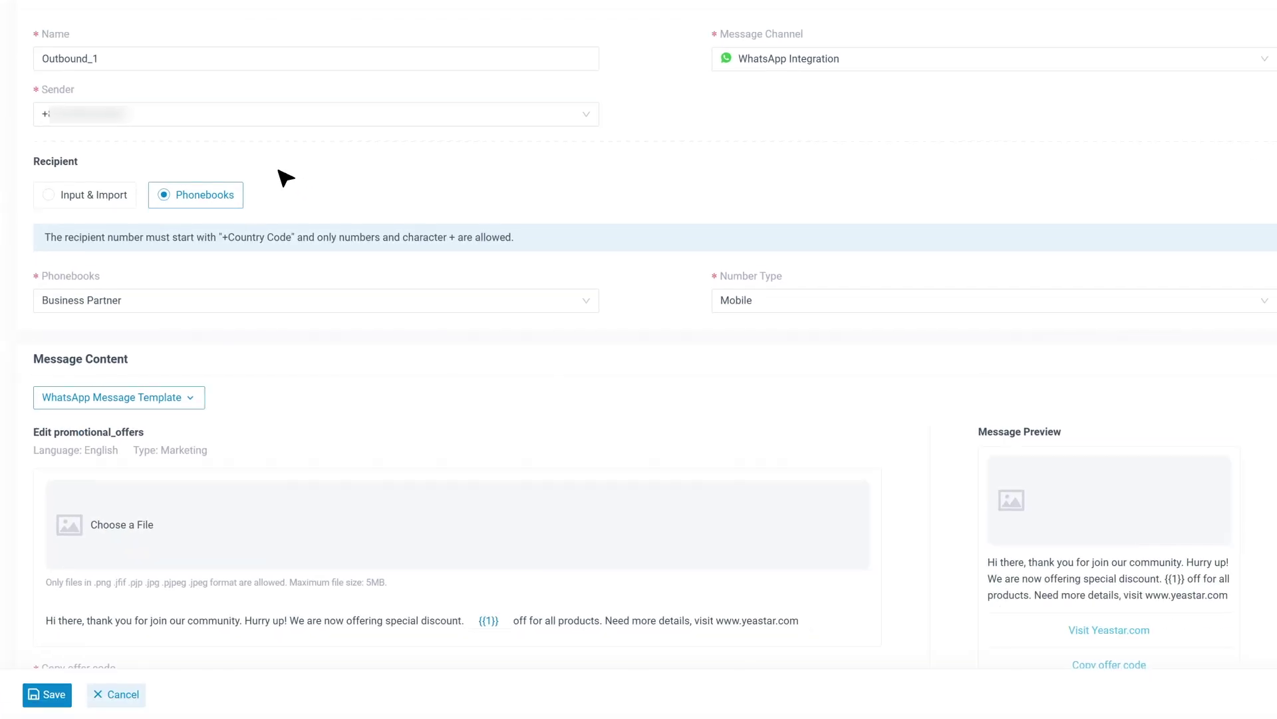
{"action": "scroll", "coordinate": [285, 178], "scroll_direction": "down", "scroll_amount": 5}
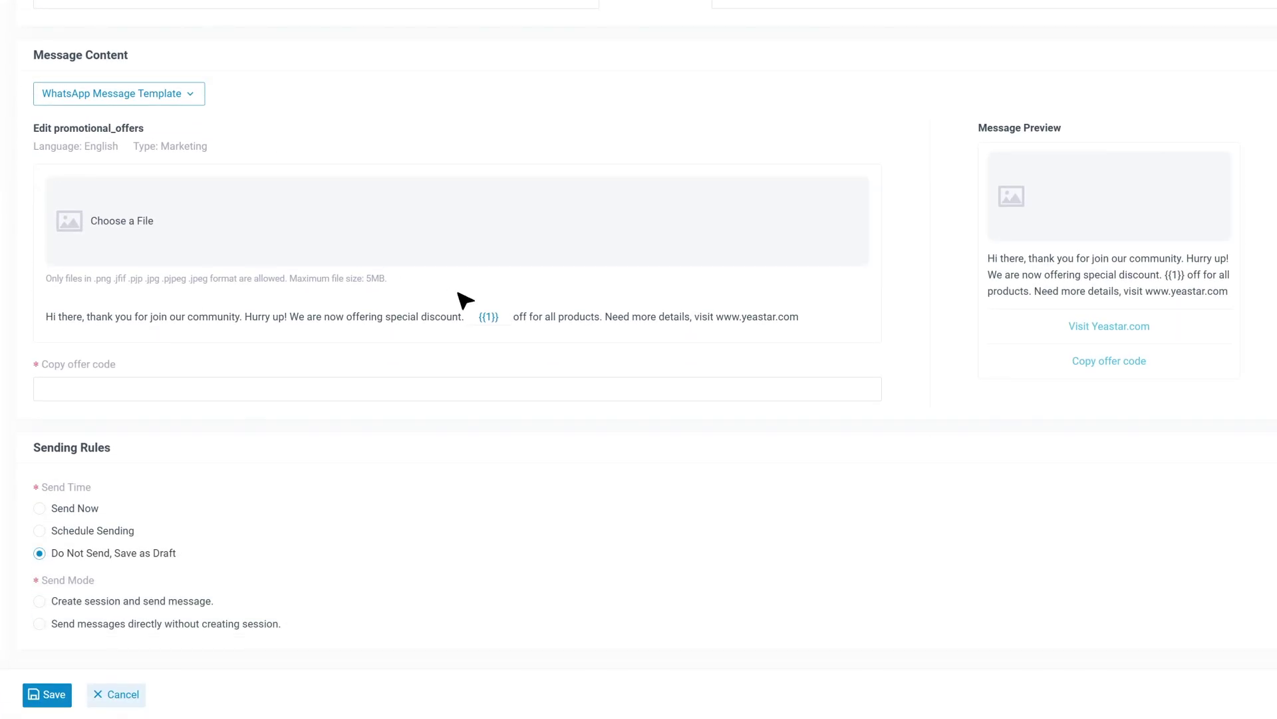
{"action": "left_click", "coordinate": [505, 317]}
{"action": "type", "text": "11%"}
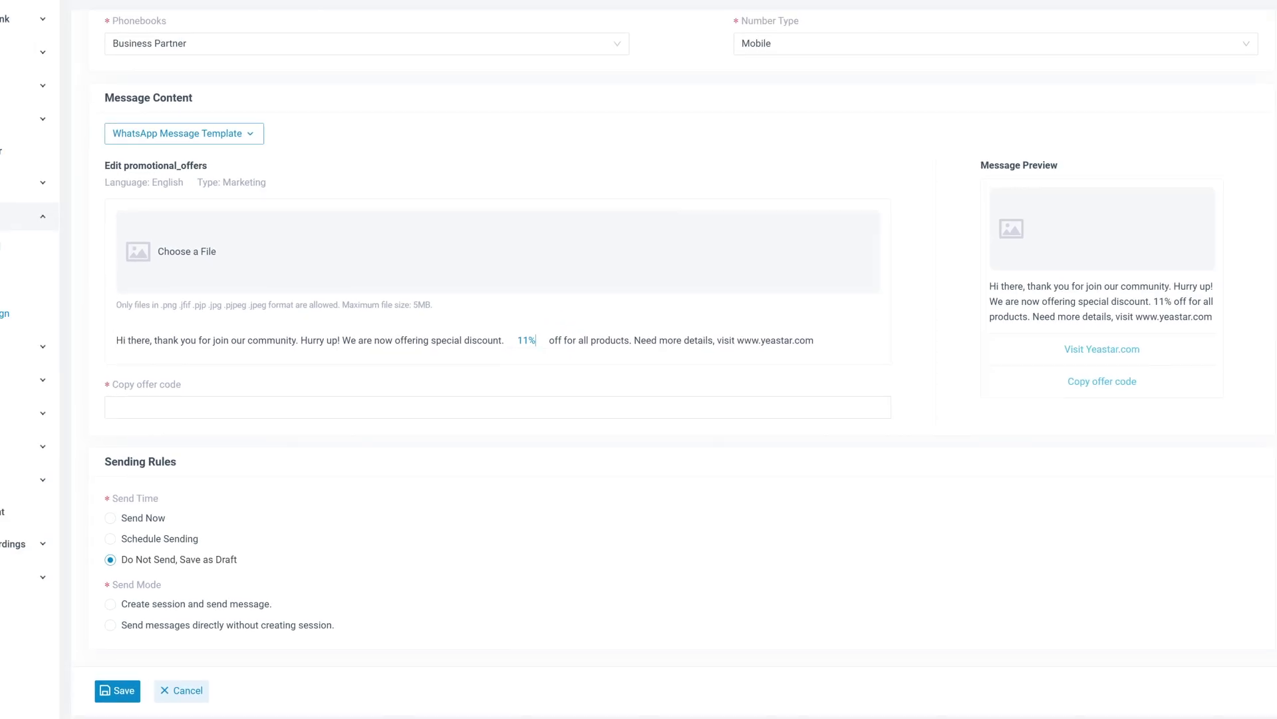
Upload Demo Picture.jpg as the header image and enter offer code YS202508
{"action": "left_click", "coordinate": [319, 262]}
{"action": "left_click", "coordinate": [85, 83]}
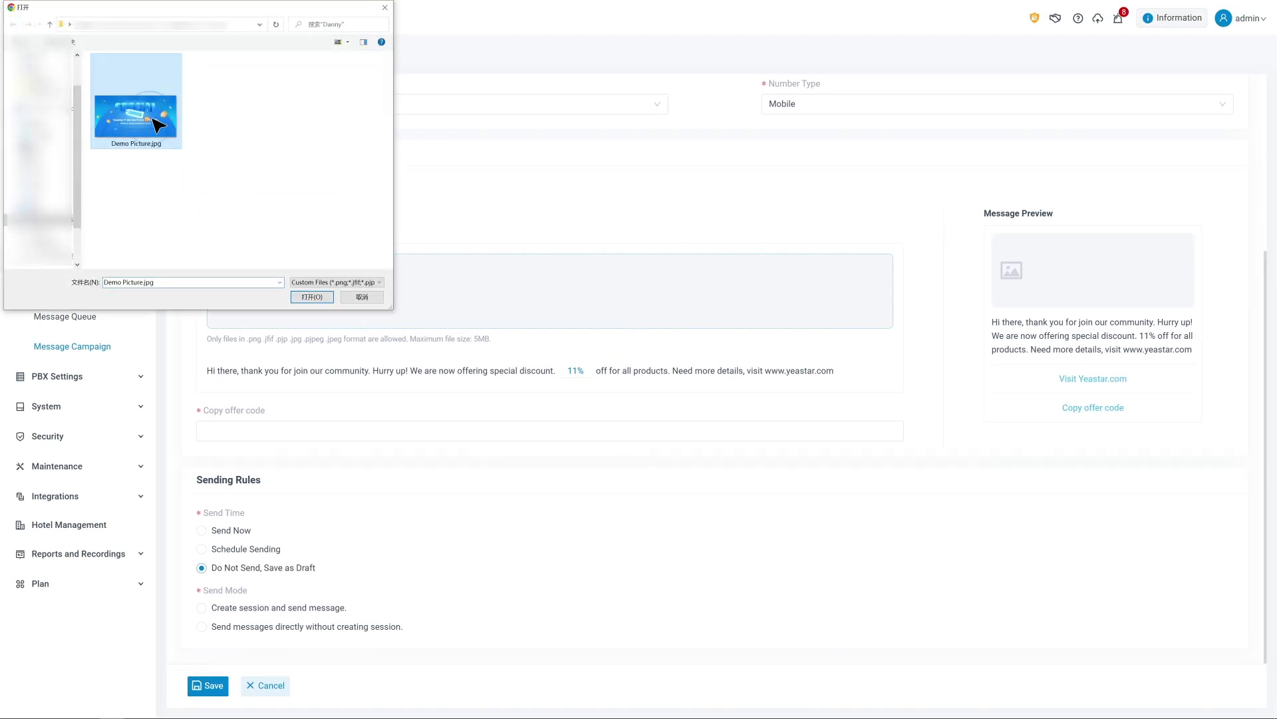
{"action": "left_click", "coordinate": [324, 297]}
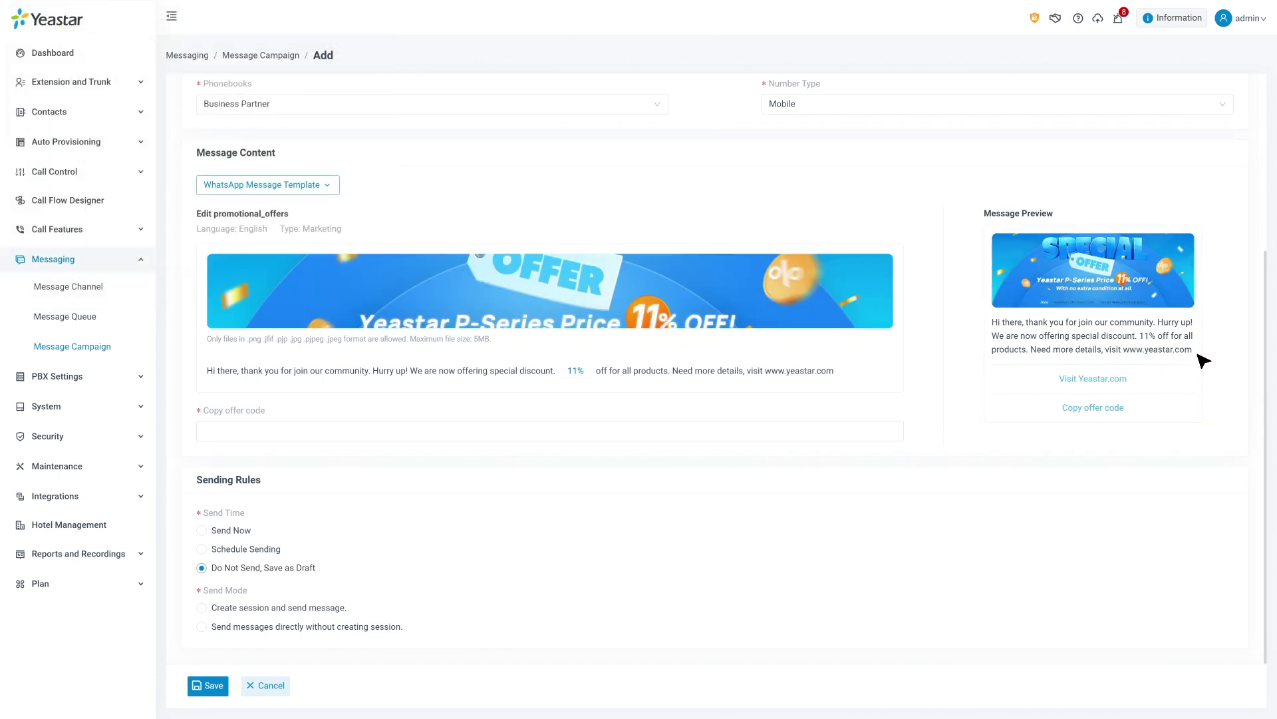
{"action": "left_click", "coordinate": [361, 430]}
{"action": "type", "text": "YS202508"}
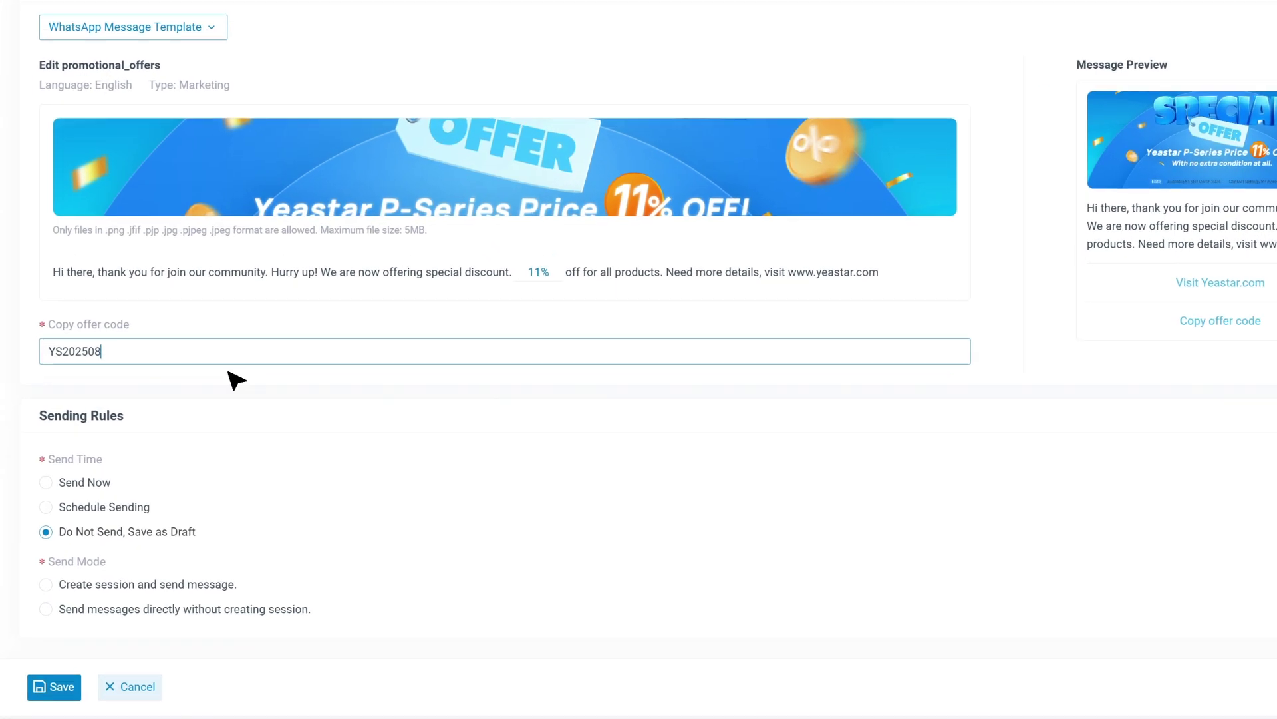
{"action": "left_click", "coordinate": [39, 507]}
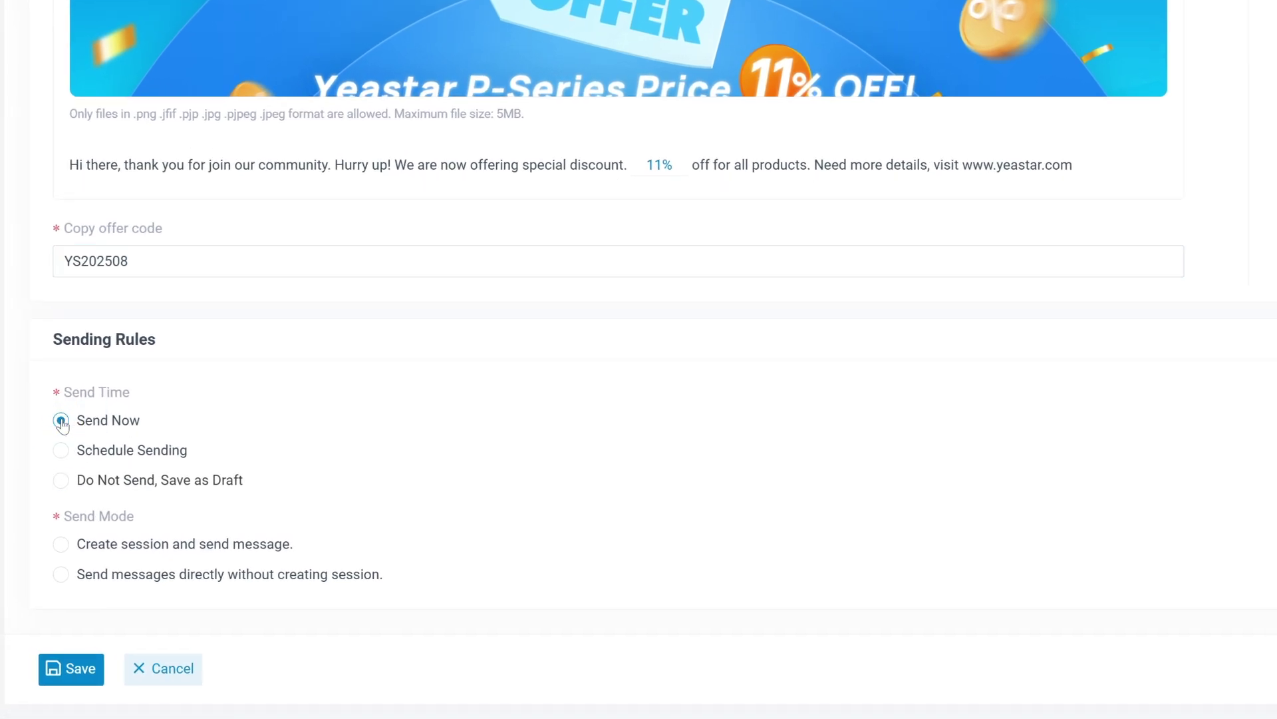
{"action": "left_click", "coordinate": [61, 450]}
{"action": "scroll", "coordinate": [62, 458], "scroll_direction": "down", "scroll_amount": 1}
{"action": "left_click", "coordinate": [277, 442]}
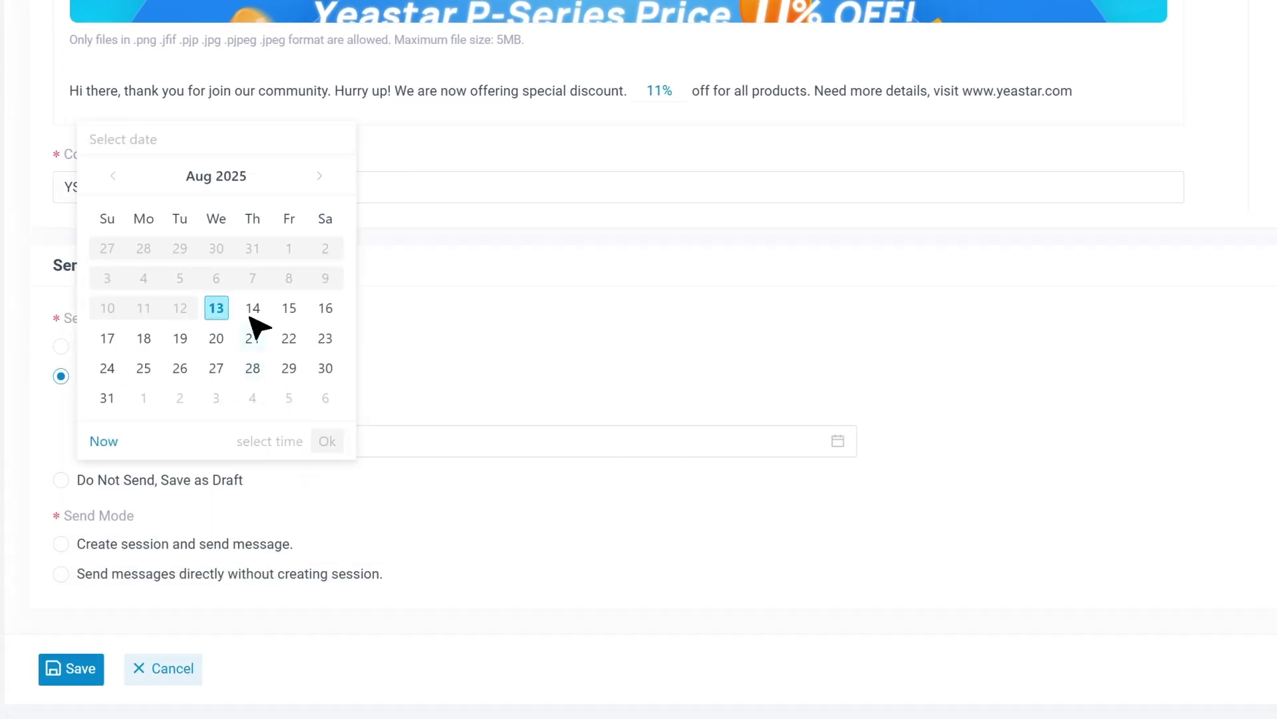
{"action": "left_click", "coordinate": [251, 310]}
{"action": "left_click", "coordinate": [326, 442]}
{"action": "left_click", "coordinate": [61, 480]}
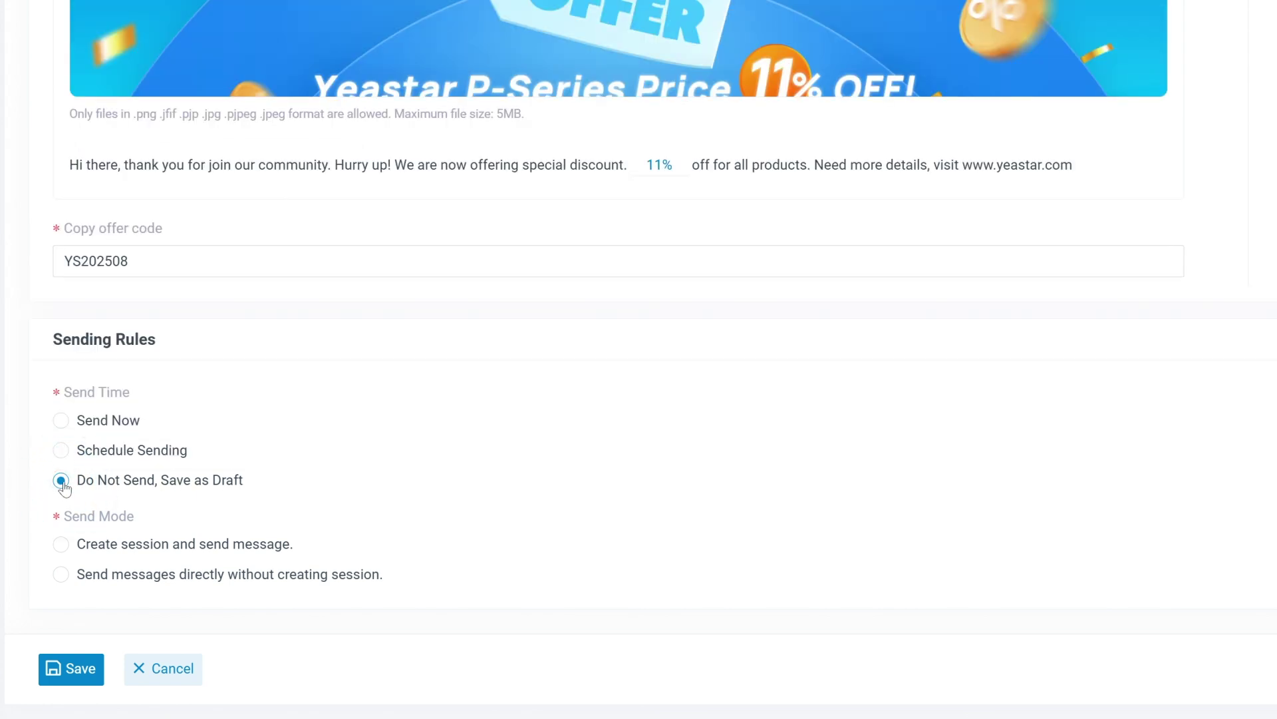
Try session assignment to Message Queue, then send directly without sessions and save the campaign
{"action": "left_click", "coordinate": [61, 545]}
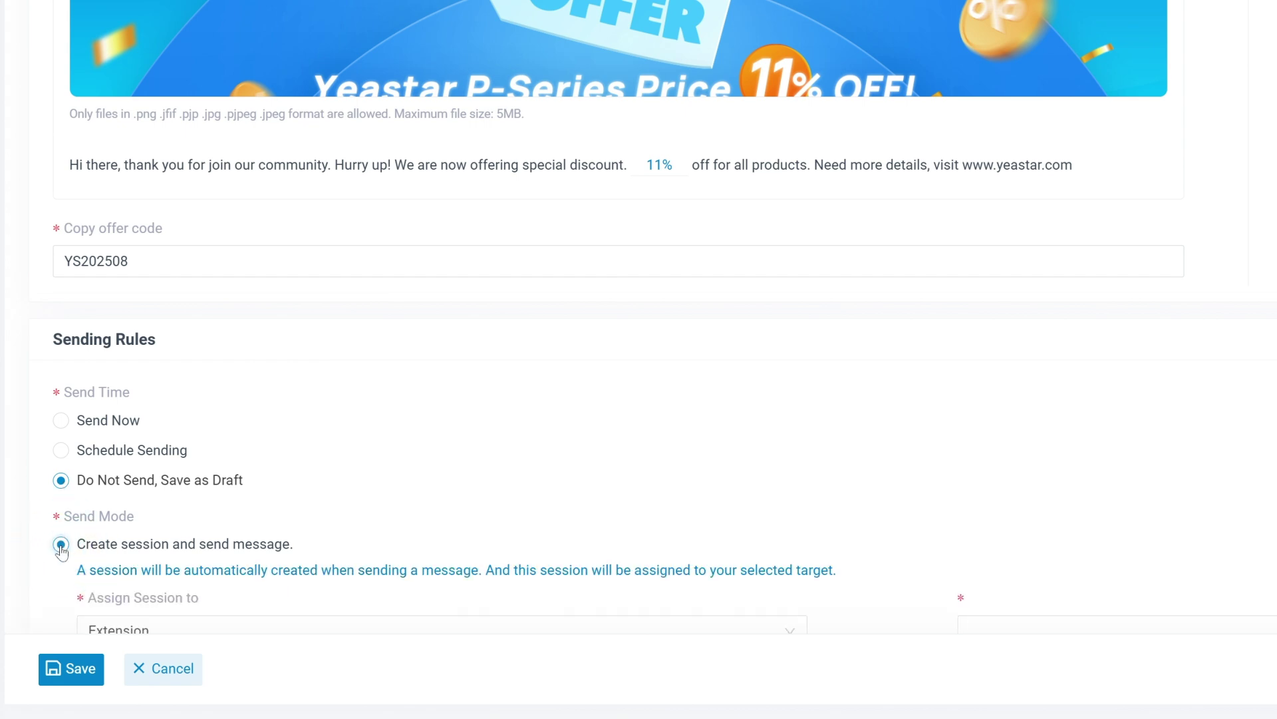
{"action": "scroll", "coordinate": [64, 553], "scroll_direction": "down", "scroll_amount": 2}
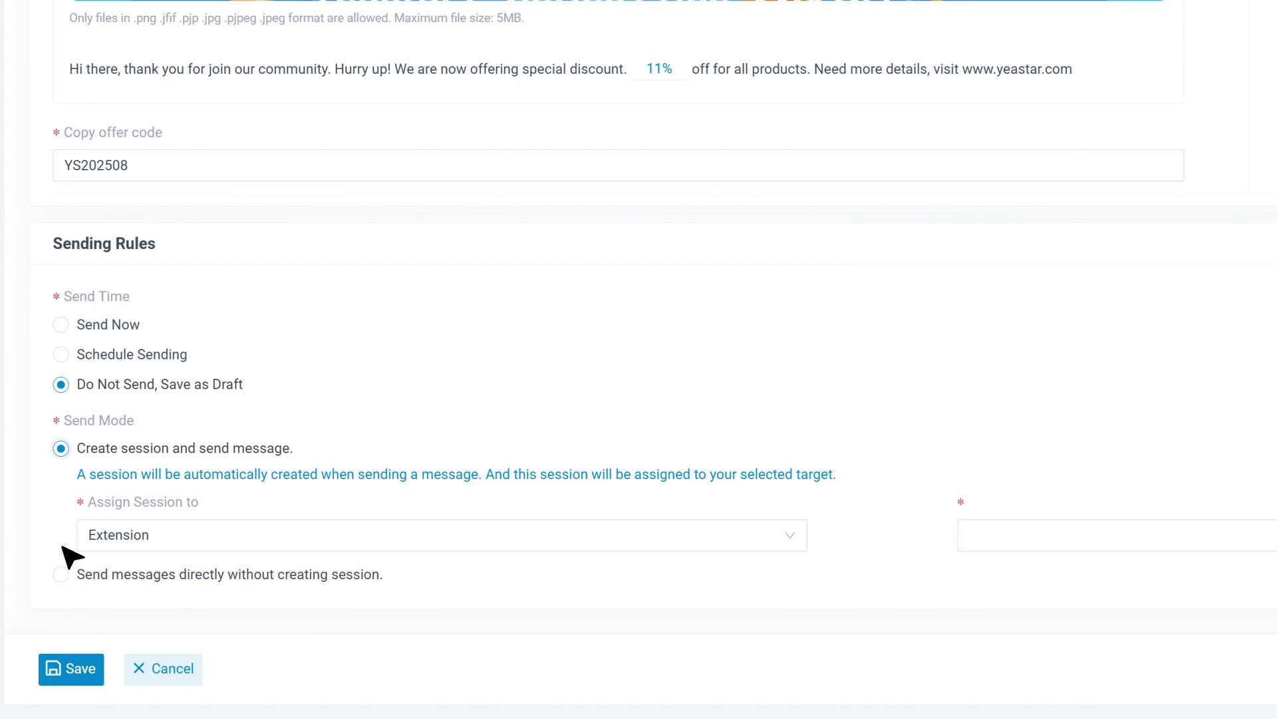
{"action": "left_click", "coordinate": [208, 527]}
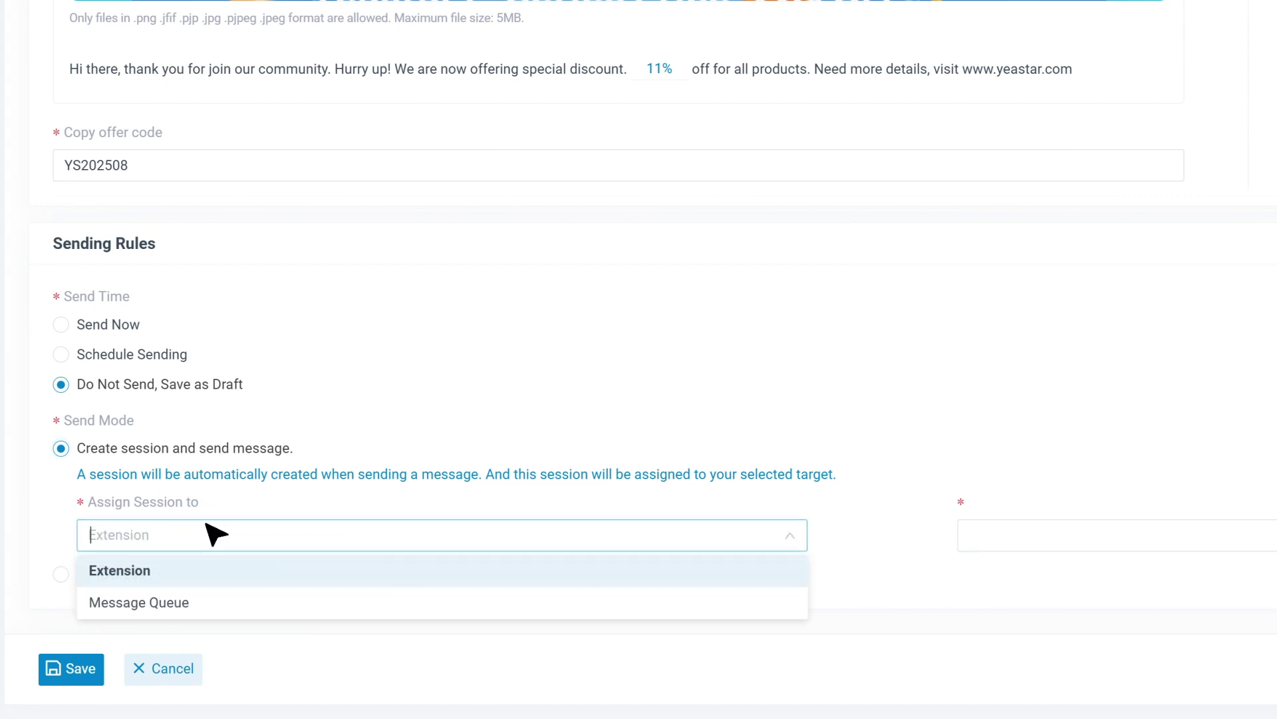
{"action": "left_click", "coordinate": [178, 603]}
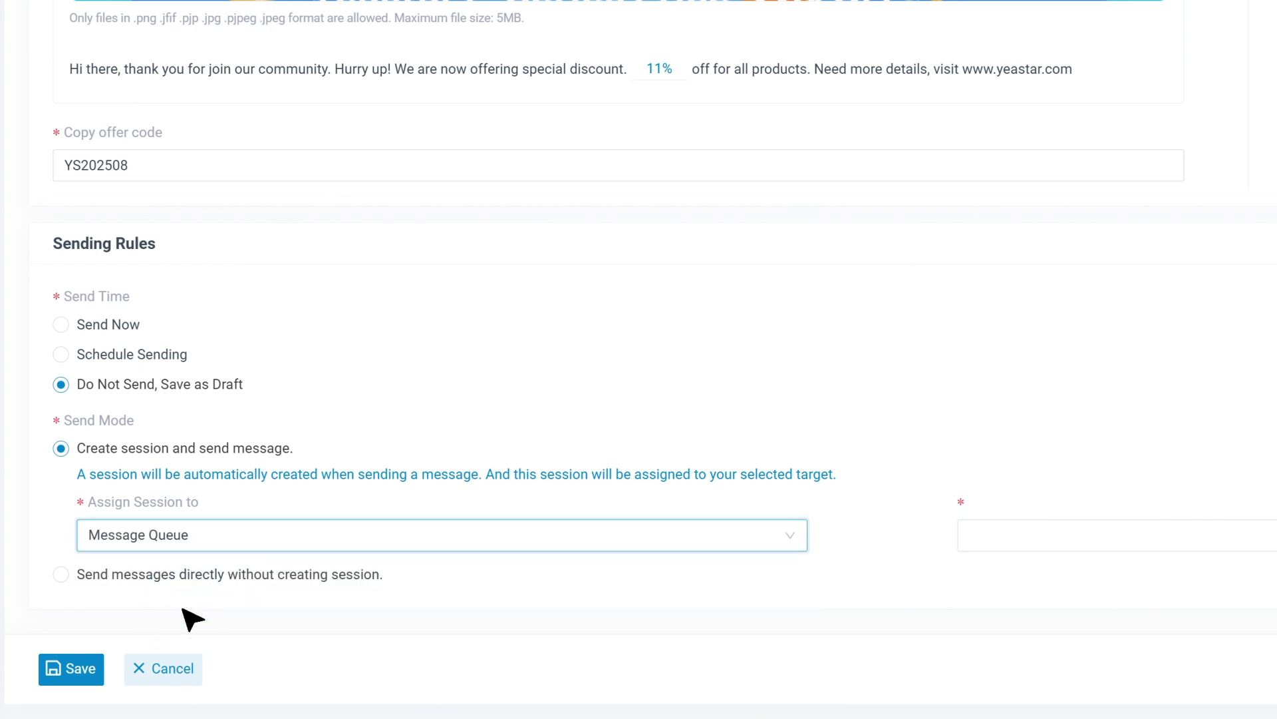
{"action": "left_click", "coordinate": [60, 576]}
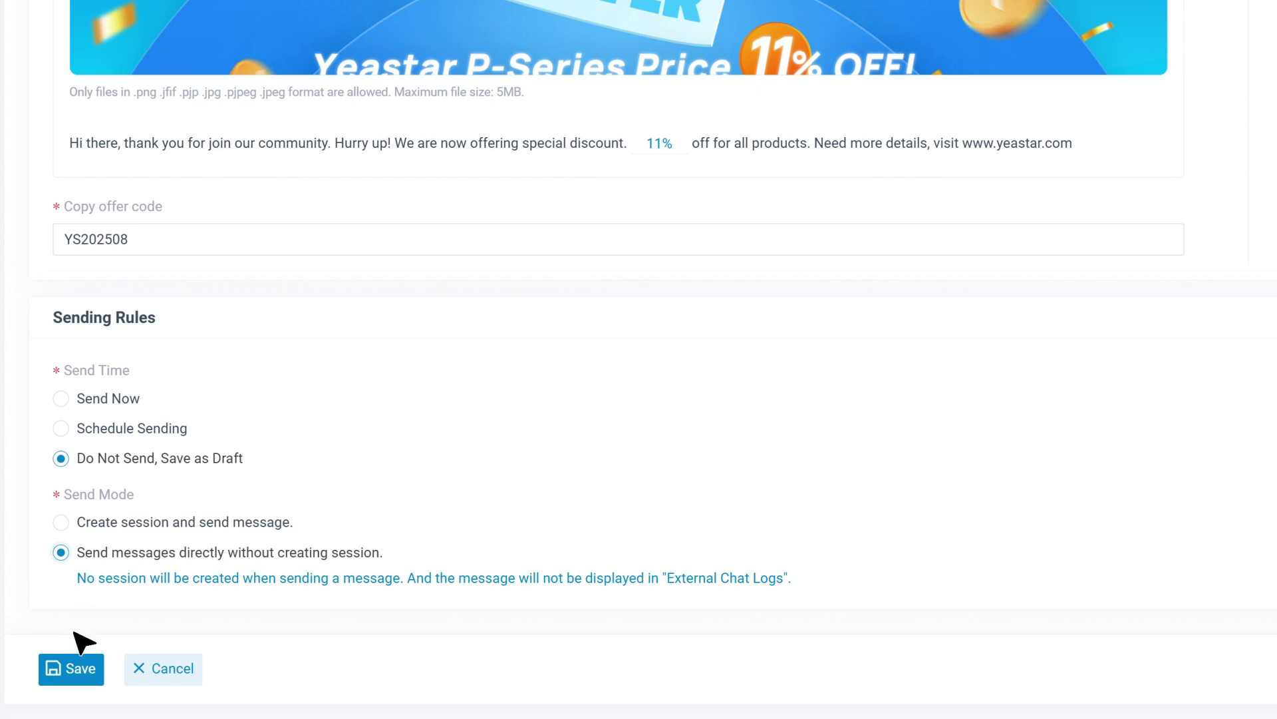
{"action": "left_click", "coordinate": [76, 673]}
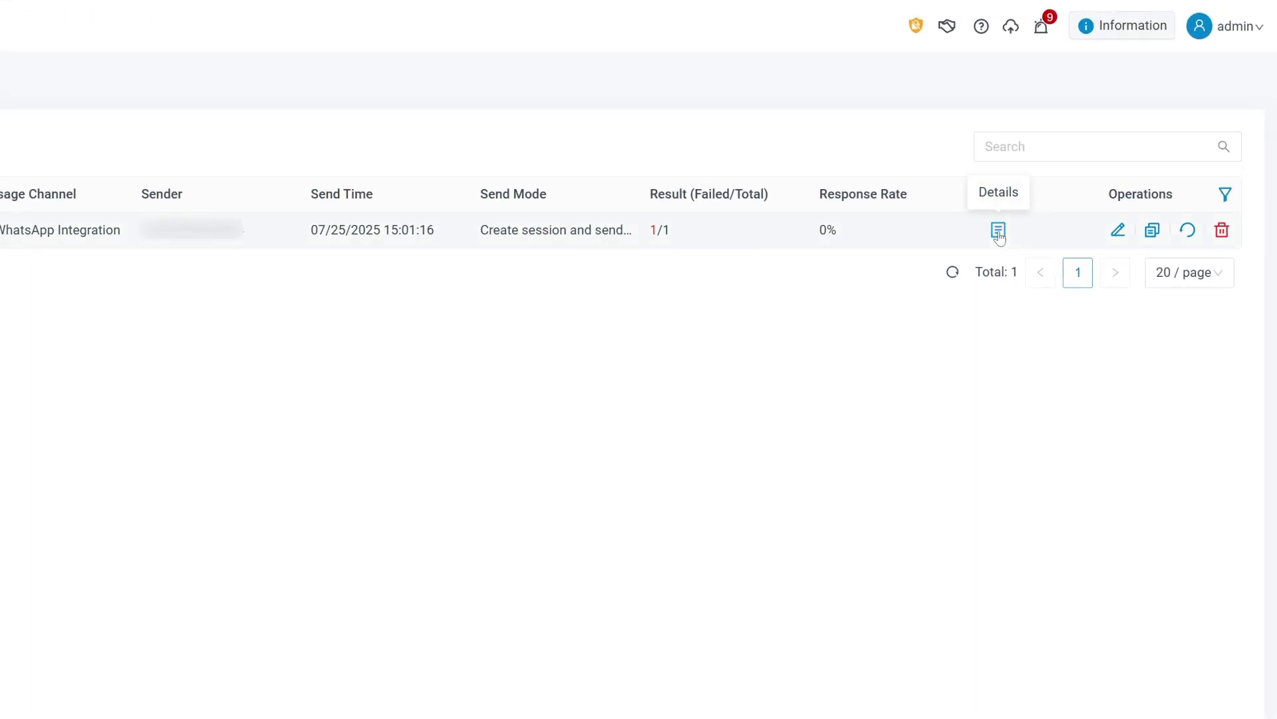
{"action": "left_click", "coordinate": [998, 230]}
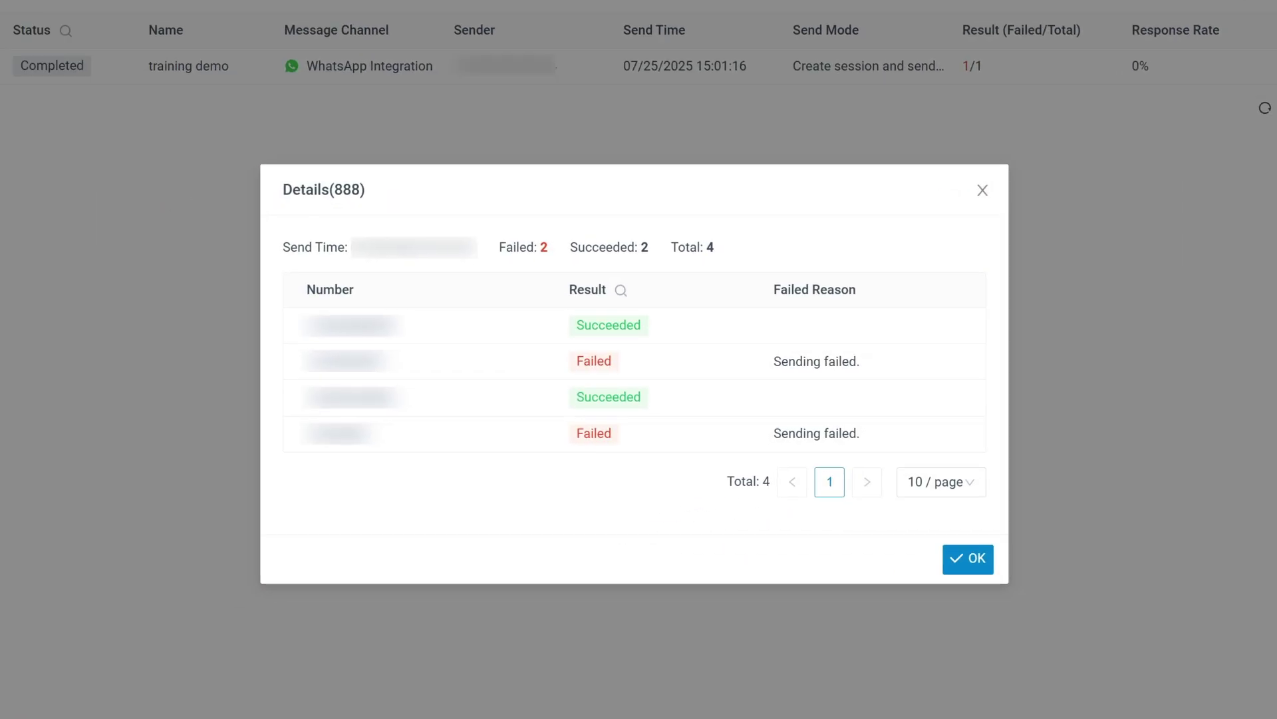
{"action": "left_click", "coordinate": [971, 560]}
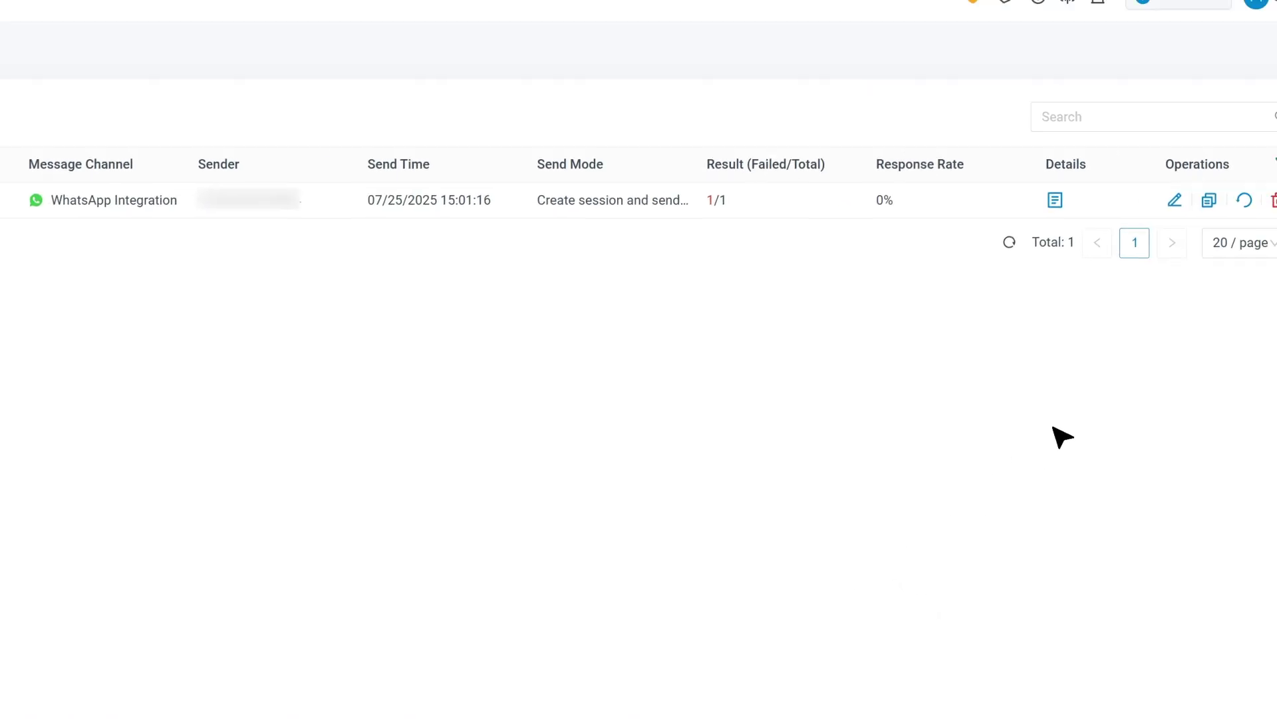